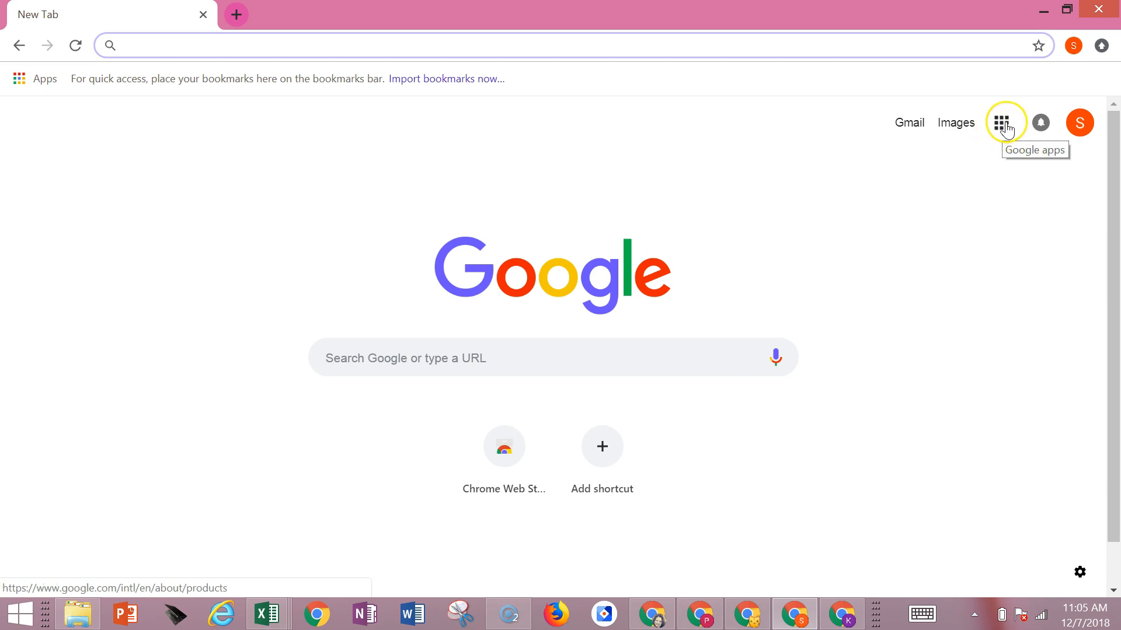
- Open Google Classroom from the Google apps, and open it again in a new browser tab at classroom.google.com
{"action": "left_click", "coordinate": [1006, 130]}
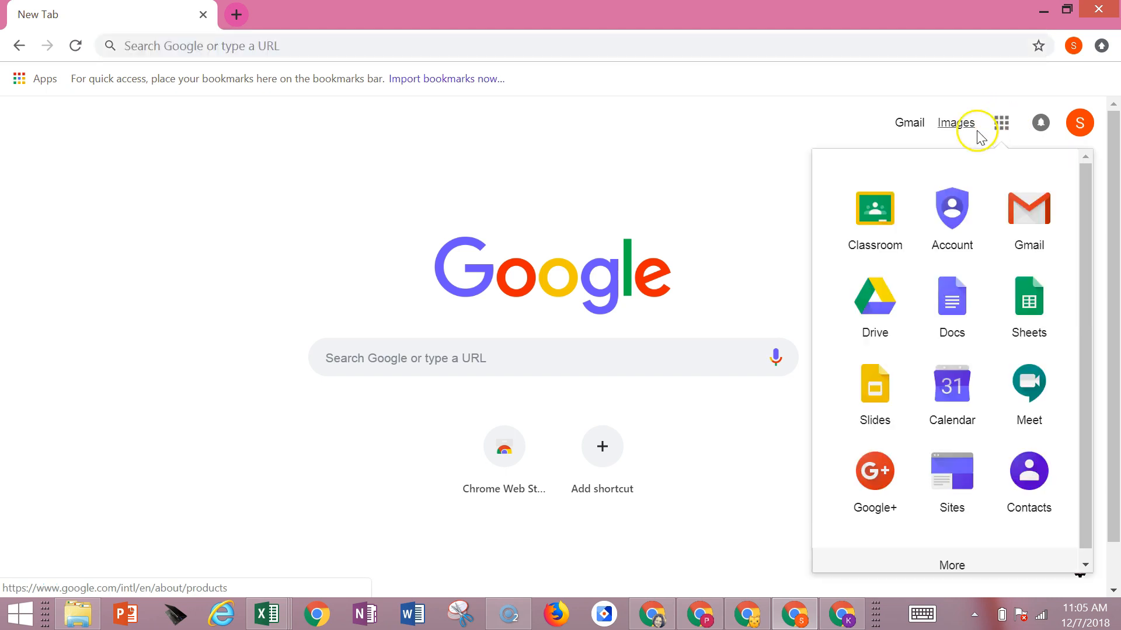
{"action": "left_click", "coordinate": [875, 210]}
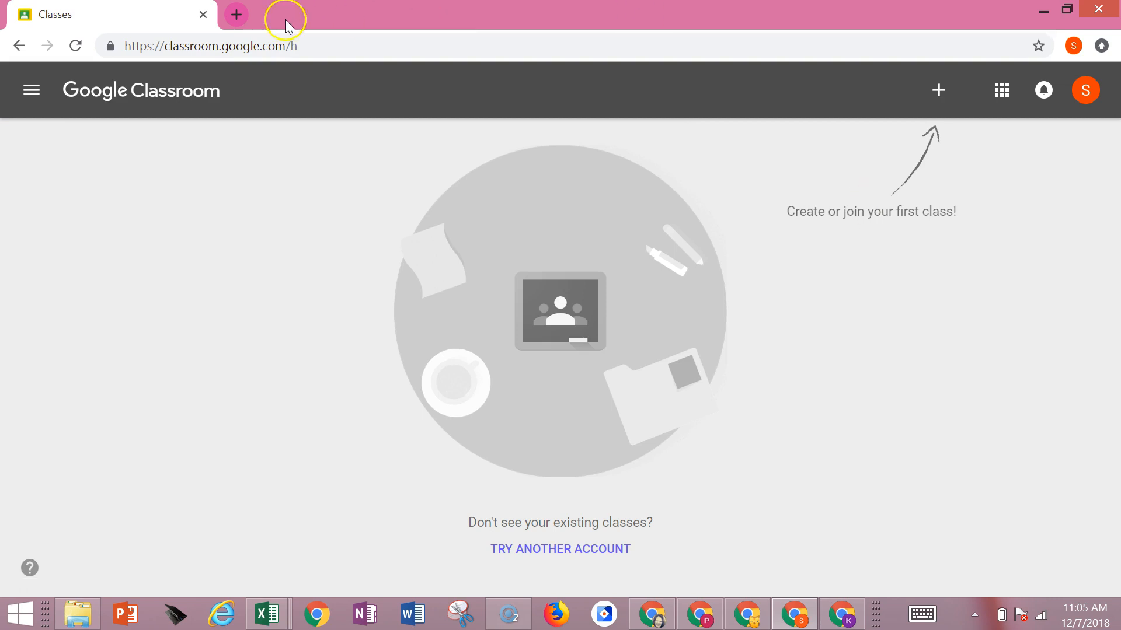
{"action": "left_click", "coordinate": [237, 15]}
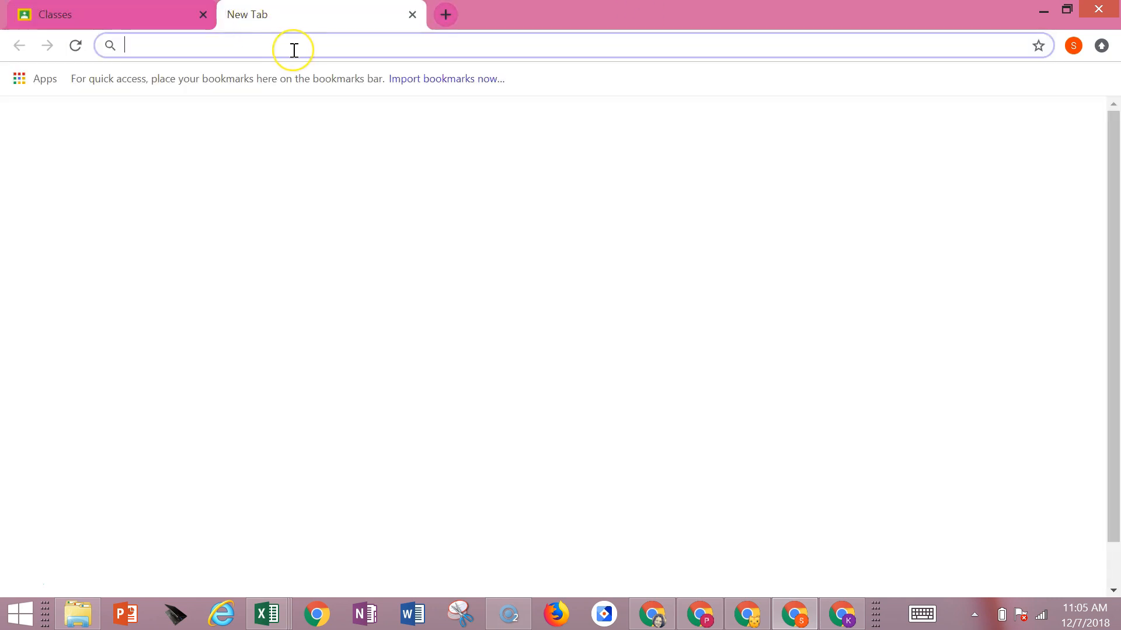
{"action": "type", "text": "class"}
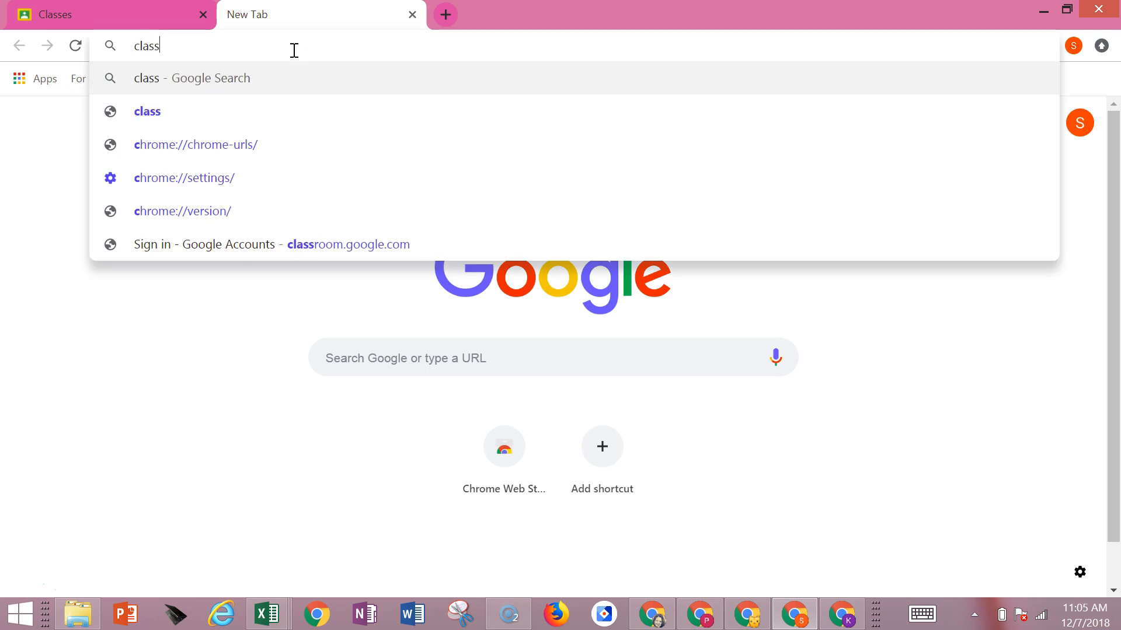
{"action": "type", "text": "room.g"}
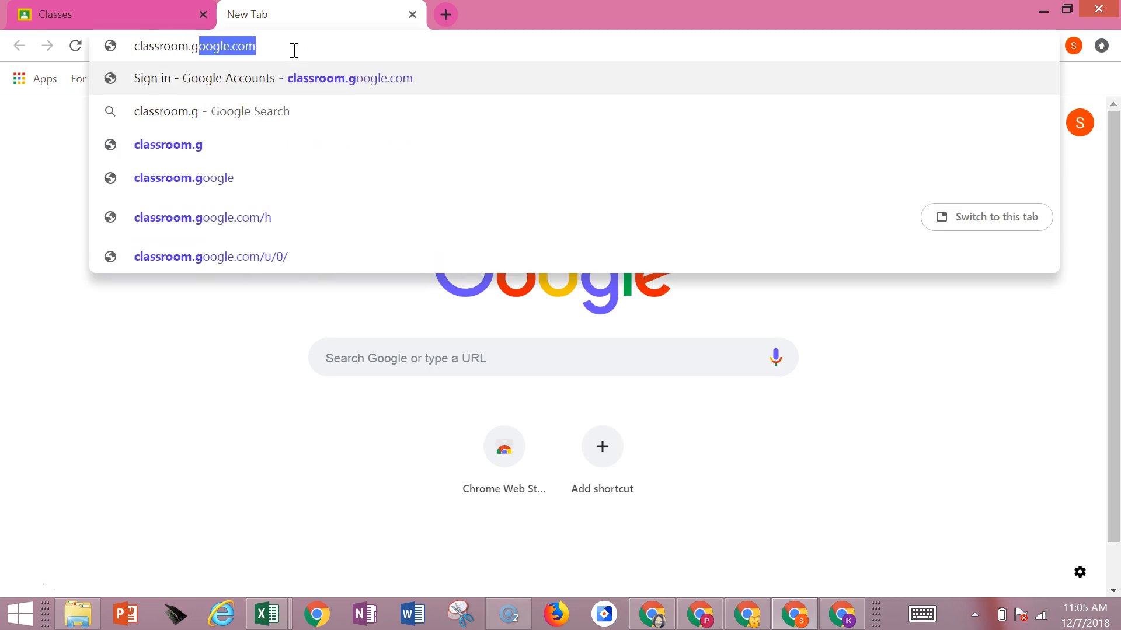
{"action": "type", "text": "oogle.com"}
{"action": "key", "text": "Return"}
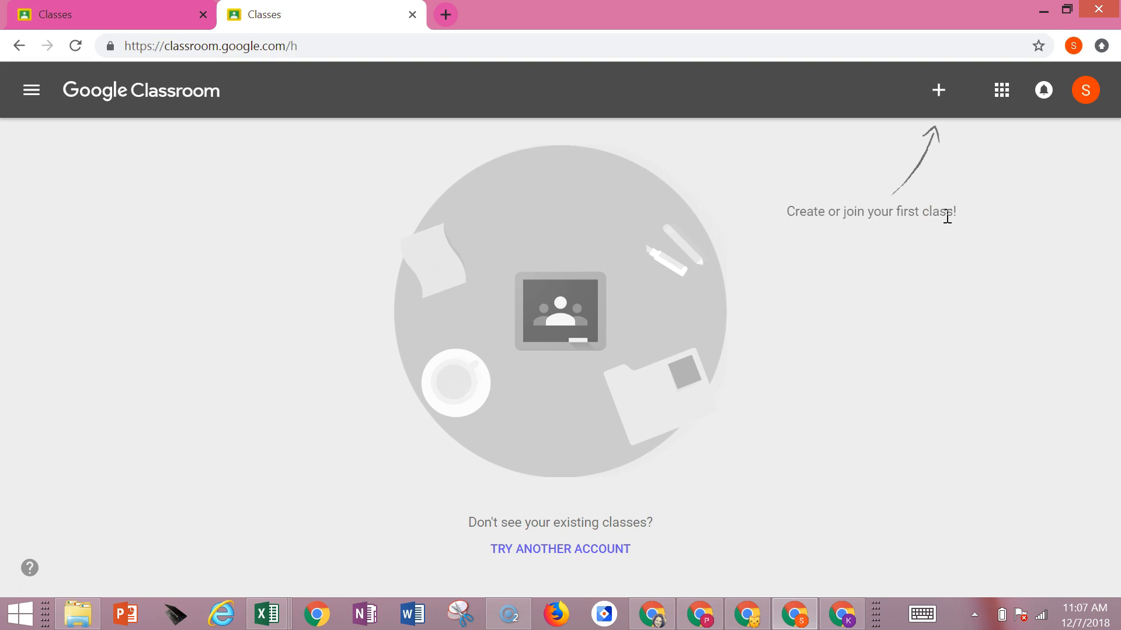
- Start creating a class, naming it "ELA--" followed by the teacher's surname, with the section "2nd hour"
{"action": "left_click", "coordinate": [938, 95]}
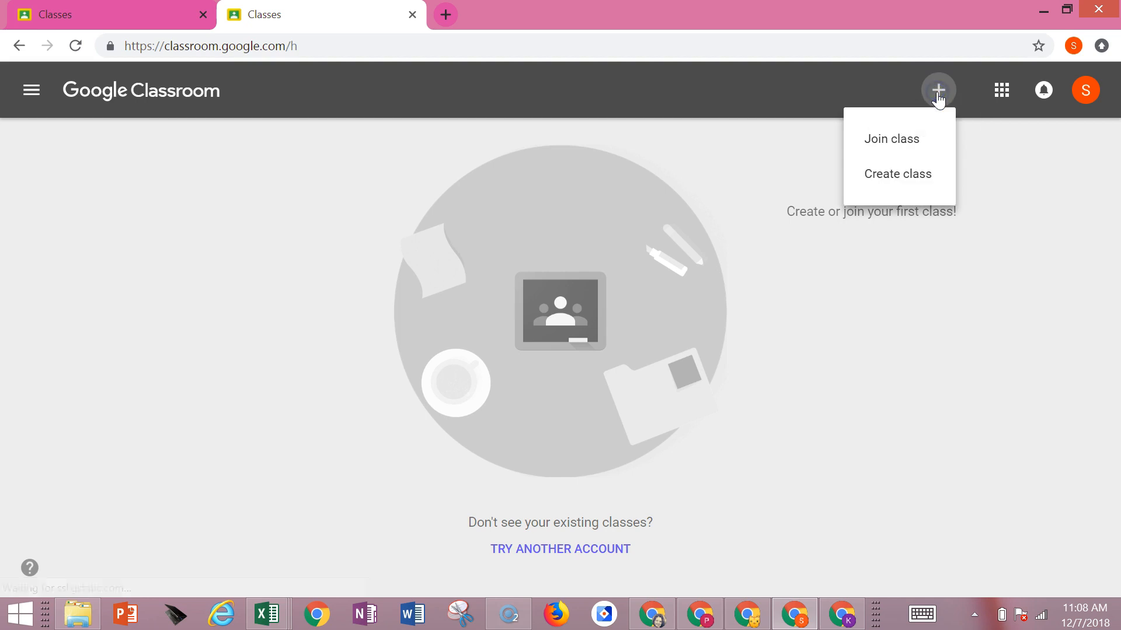
{"action": "left_click", "coordinate": [894, 178]}
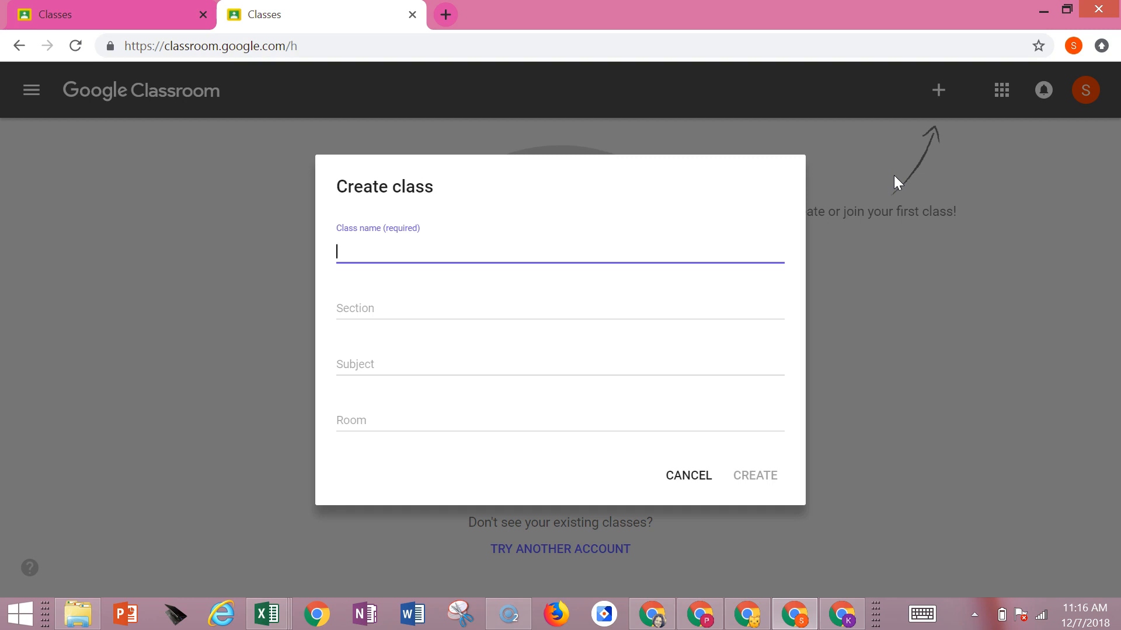
{"action": "type", "text": "ELA--Boulet"}
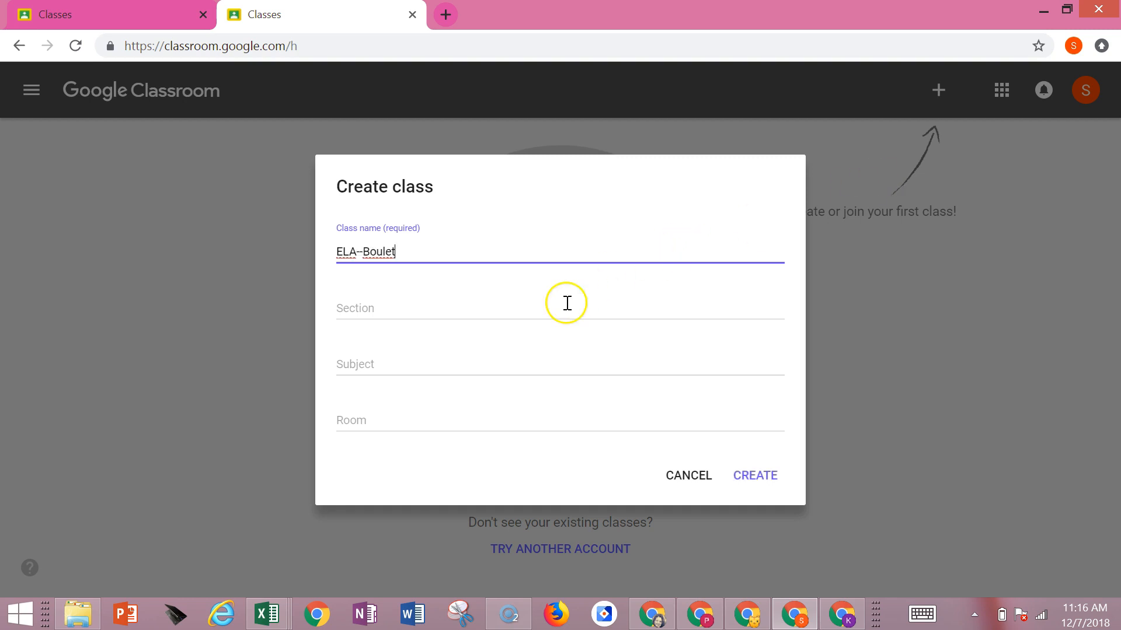
{"action": "left_click", "coordinate": [461, 308]}
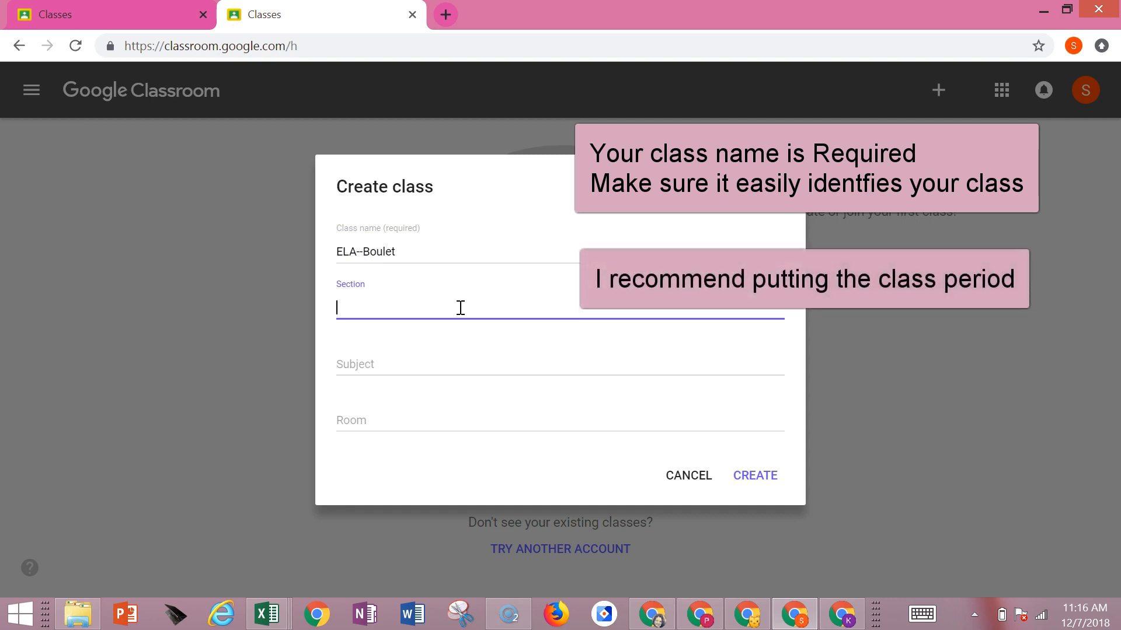
{"action": "type", "text": "2nd"}
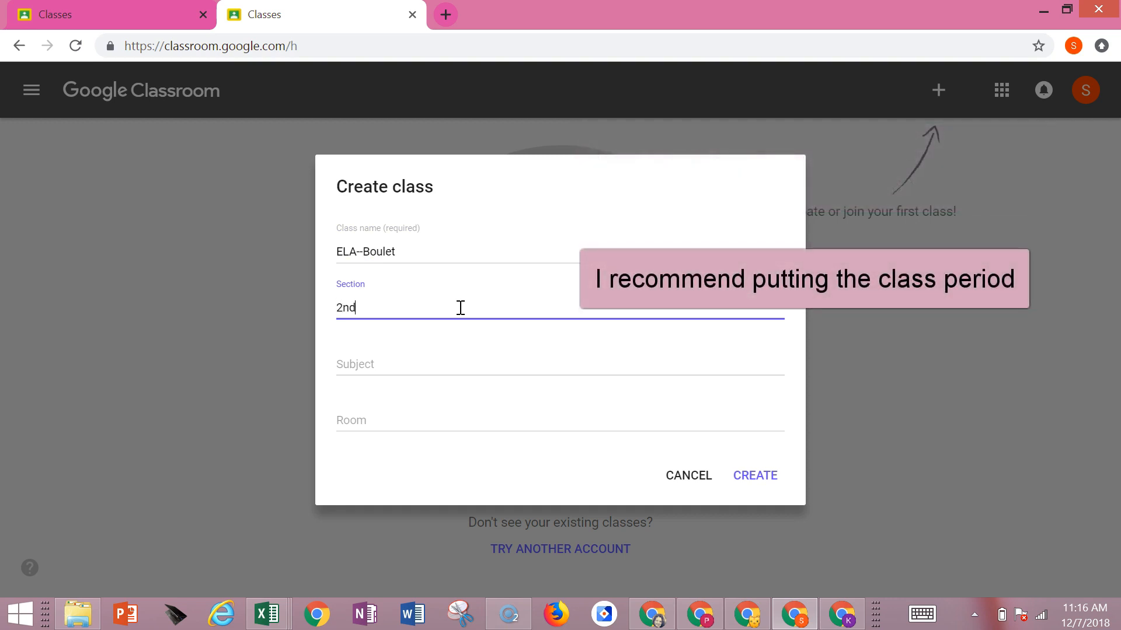
{"action": "type", "text": " hour"}
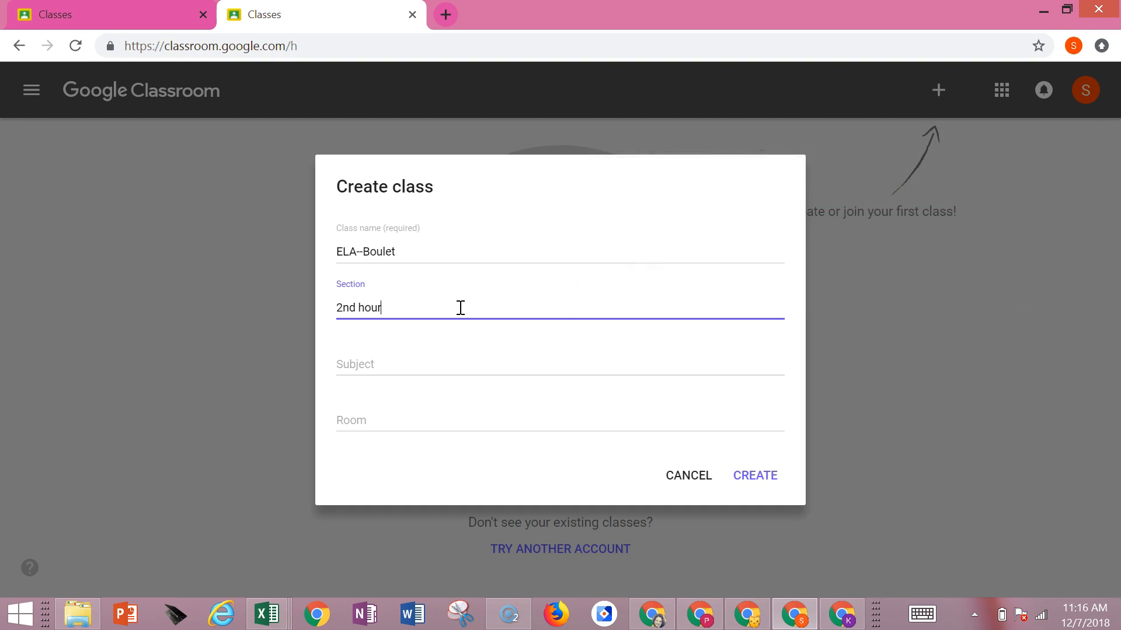
- Set the subject to English and the room to 222, create the class, and dismiss the What's new notice
{"action": "left_click", "coordinate": [449, 370]}
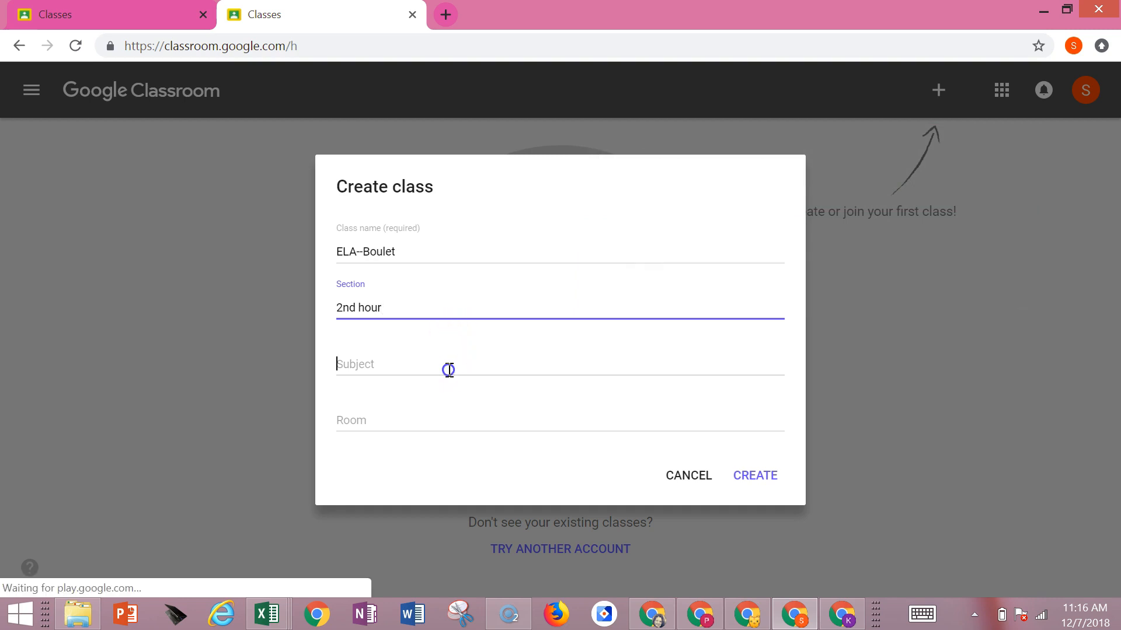
{"action": "type", "text": "En"}
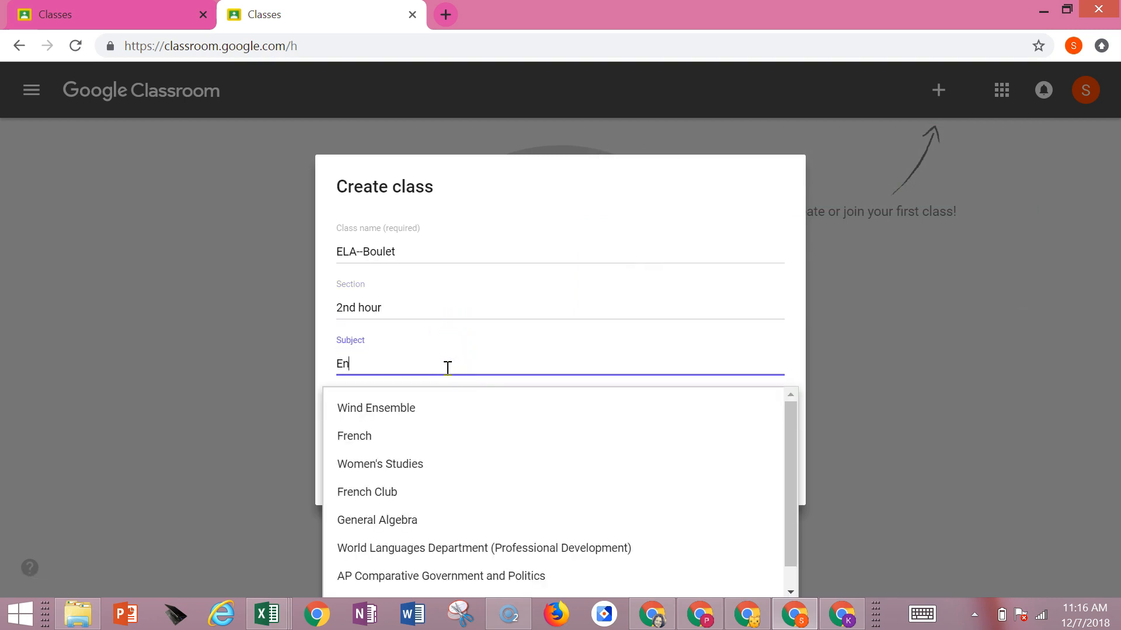
{"action": "type", "text": "glish"}
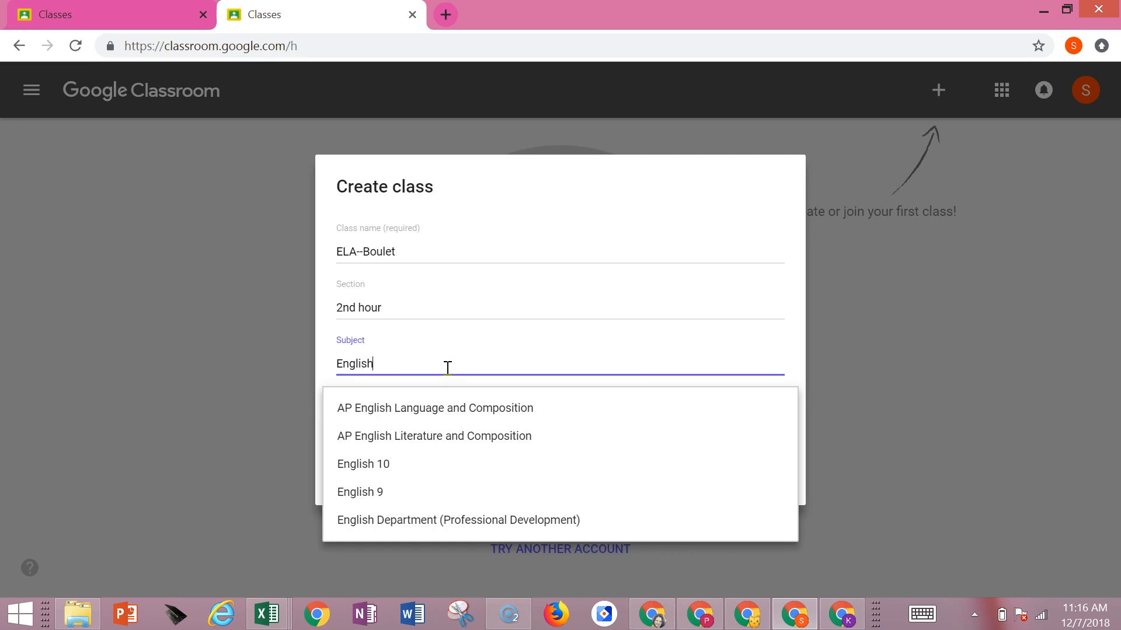
{"action": "key", "text": "Tab"}
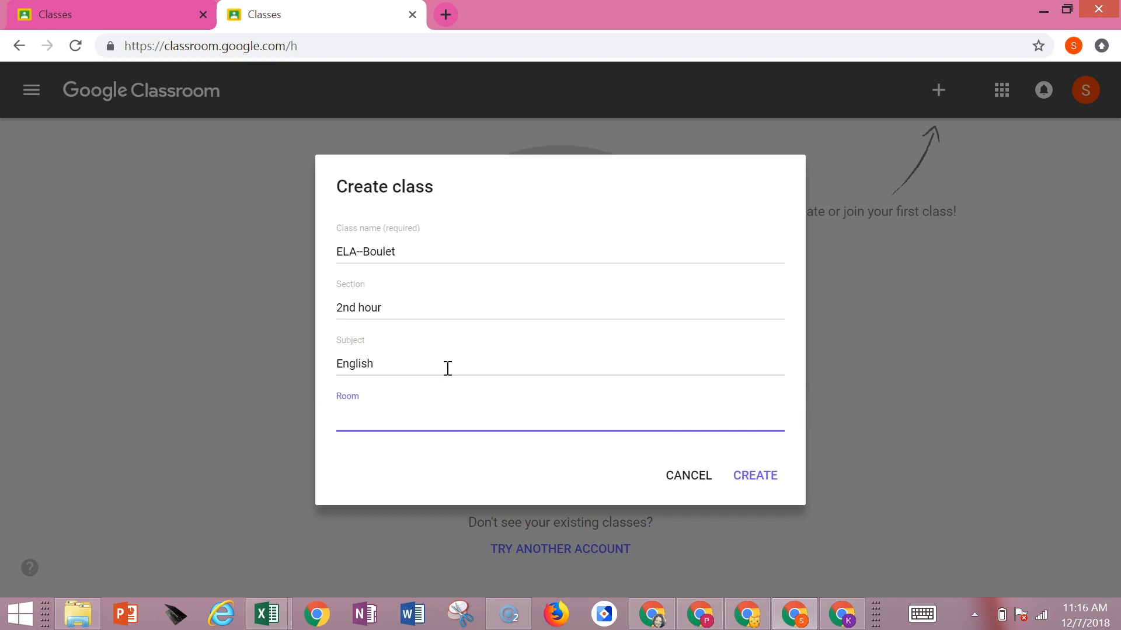
{"action": "type", "text": "222"}
{"action": "left_click", "coordinate": [748, 479]}
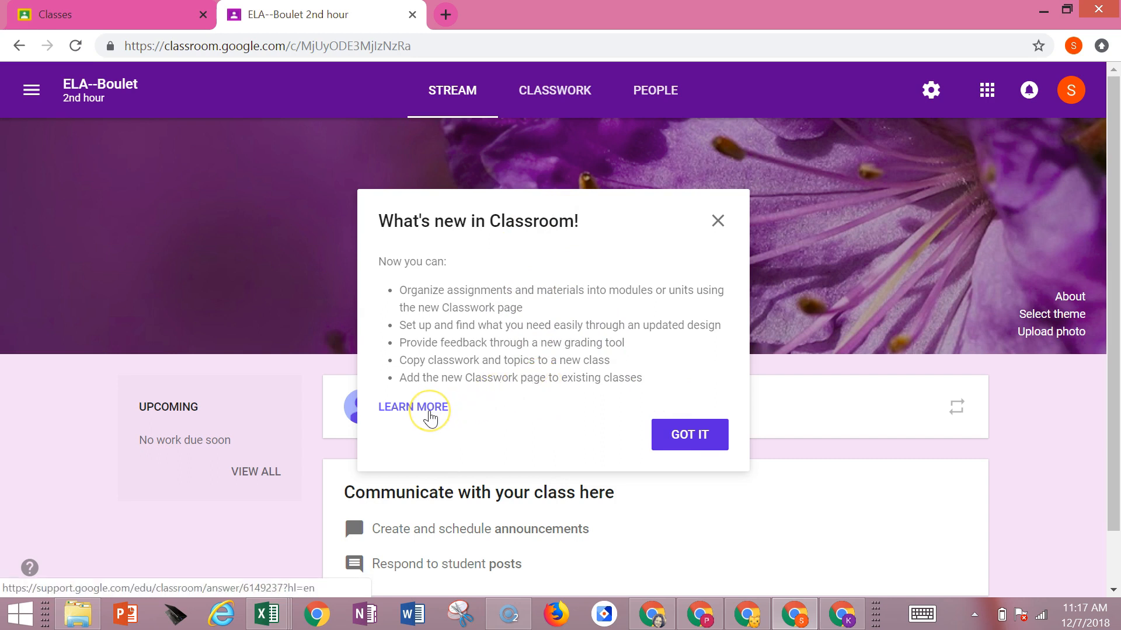
{"action": "left_click", "coordinate": [689, 442]}
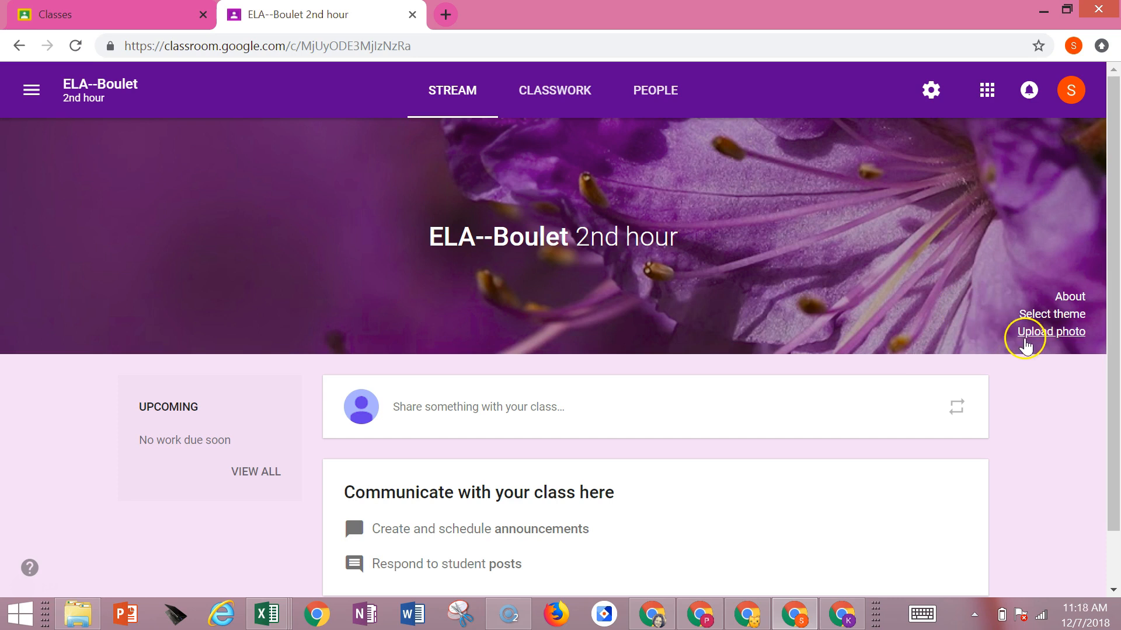
- Set the class theme to the purple flower image from the gallery
{"action": "left_click", "coordinate": [1029, 316]}
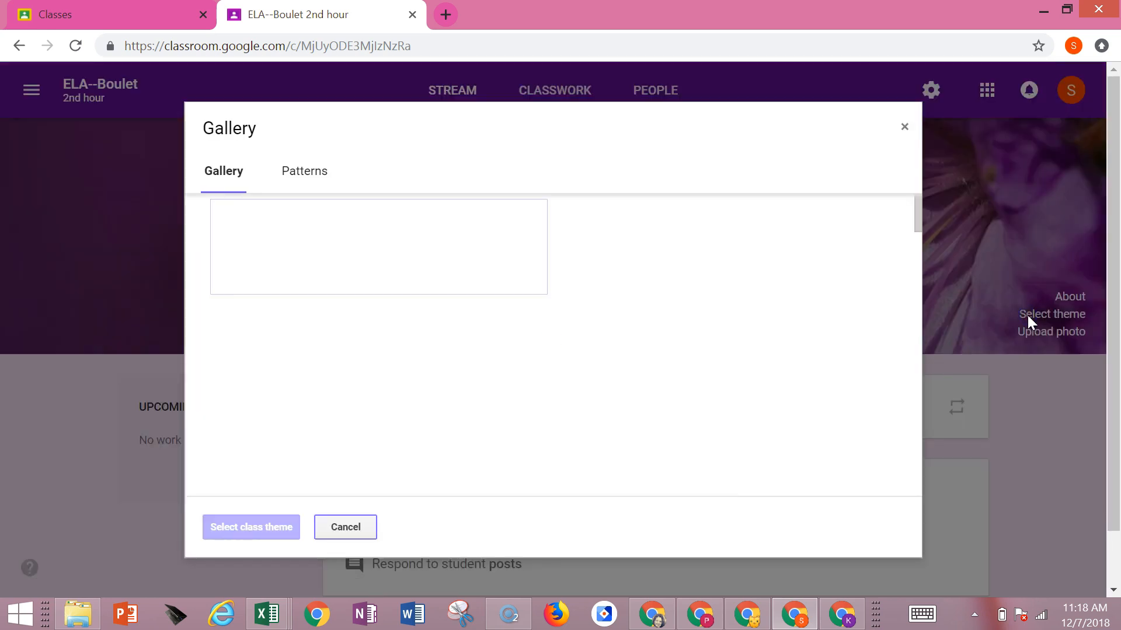
{"action": "scroll", "coordinate": [407, 299], "scroll_direction": "down", "scroll_amount": 7}
{"action": "scroll", "coordinate": [407, 299], "scroll_direction": "down", "scroll_amount": 5}
{"action": "scroll", "coordinate": [407, 299], "scroll_direction": "up", "scroll_amount": 3}
{"action": "scroll", "coordinate": [409, 300], "scroll_direction": "down", "scroll_amount": 2}
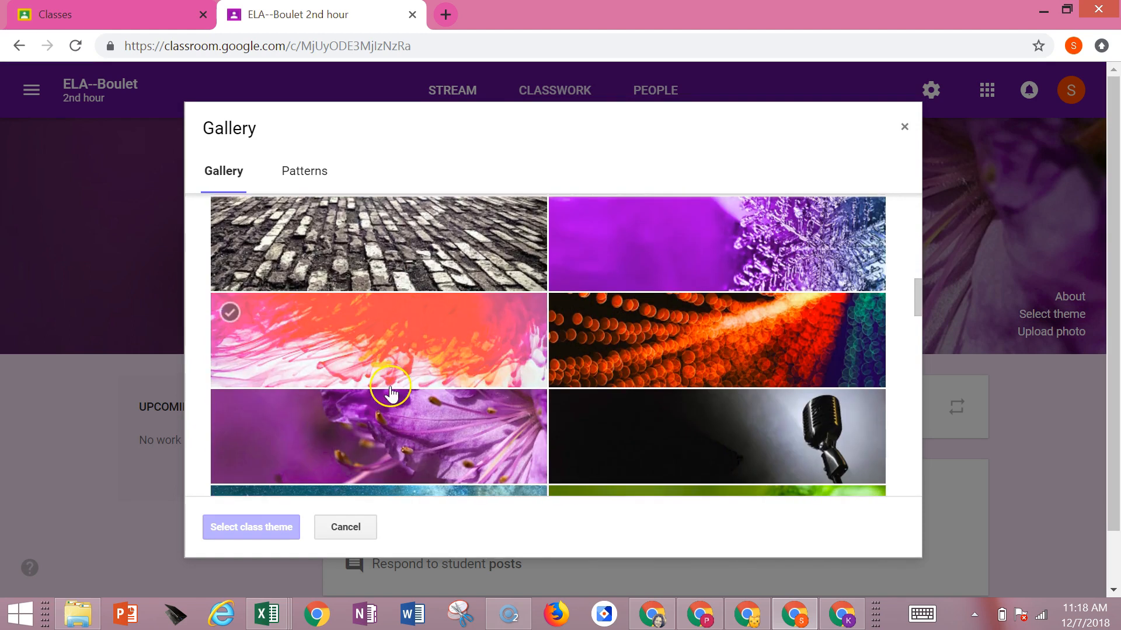
{"action": "left_click", "coordinate": [394, 427]}
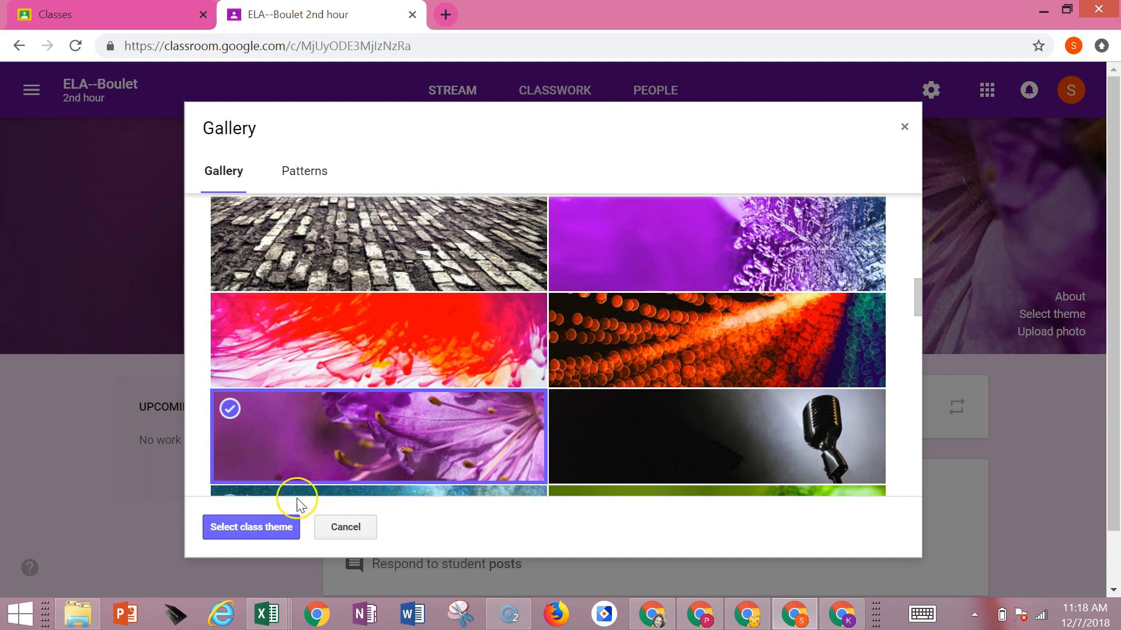
{"action": "left_click", "coordinate": [283, 527]}
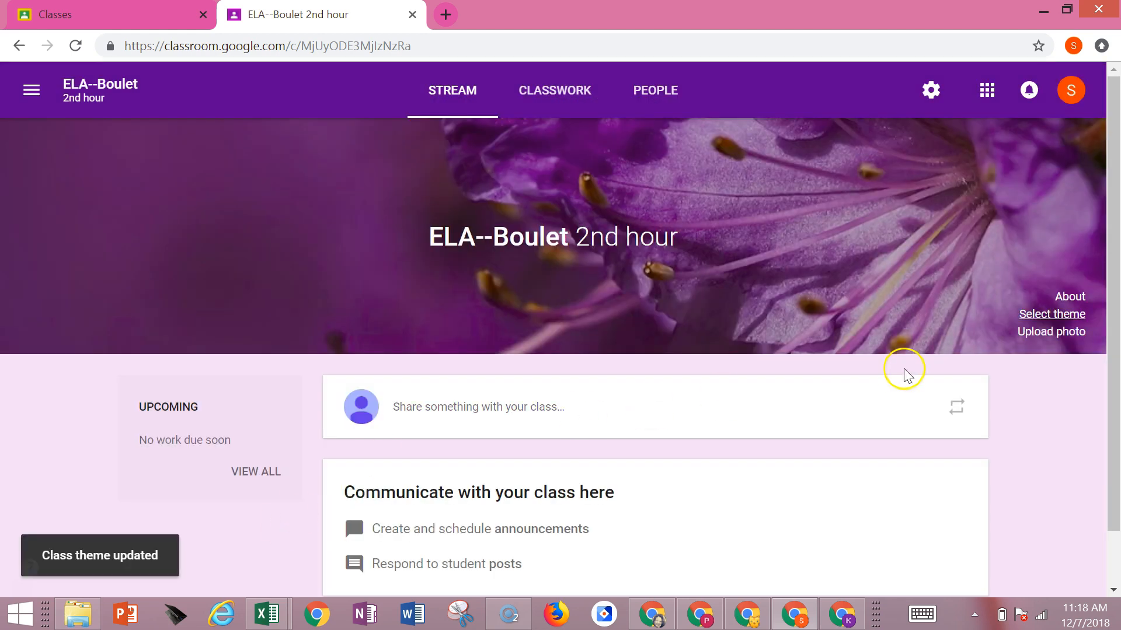
- Start a student invitation from the class's People page, look up and select a student by name, and cancel it
{"action": "scroll", "coordinate": [526, 303], "scroll_direction": "down", "scroll_amount": 2}
{"action": "scroll", "coordinate": [525, 303], "scroll_direction": "up", "scroll_amount": 2}
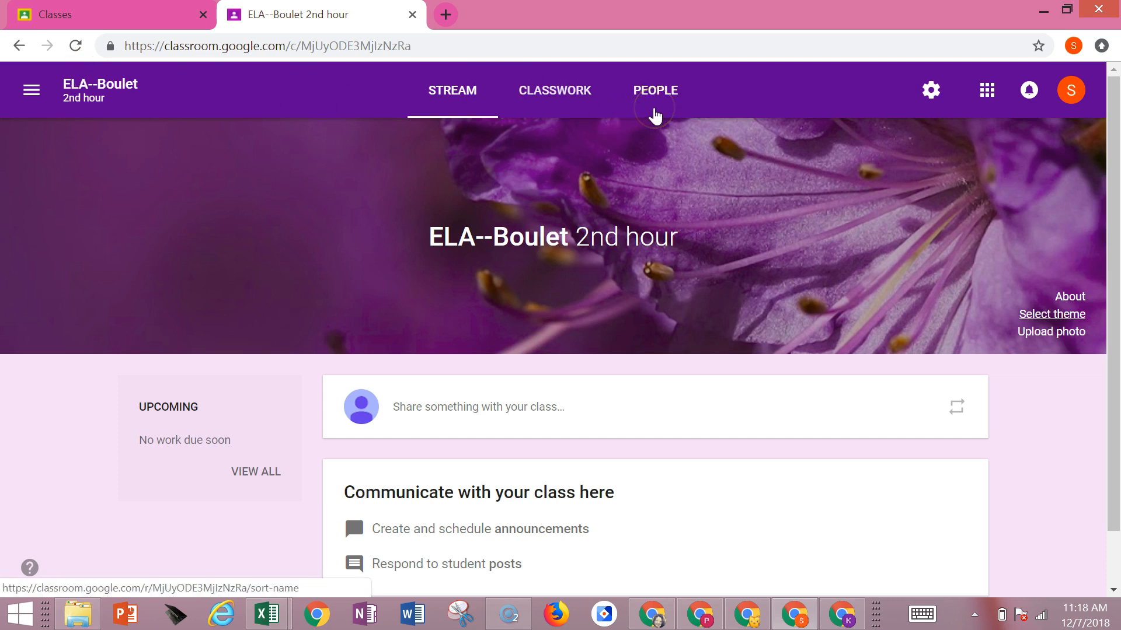
{"action": "left_click", "coordinate": [655, 98]}
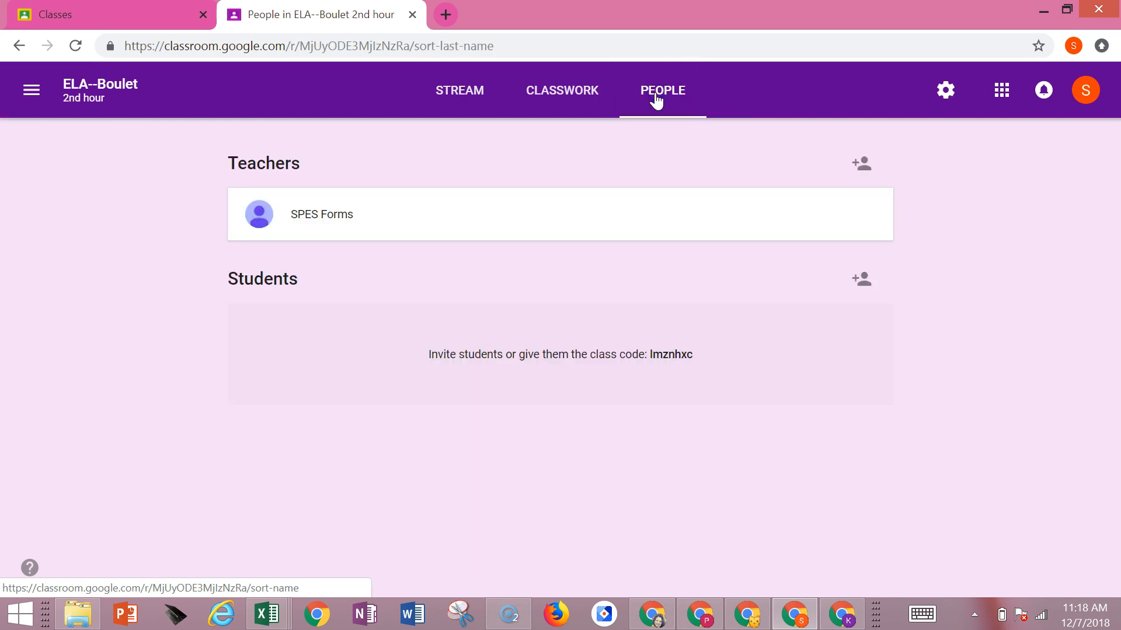
{"action": "left_click", "coordinate": [858, 283]}
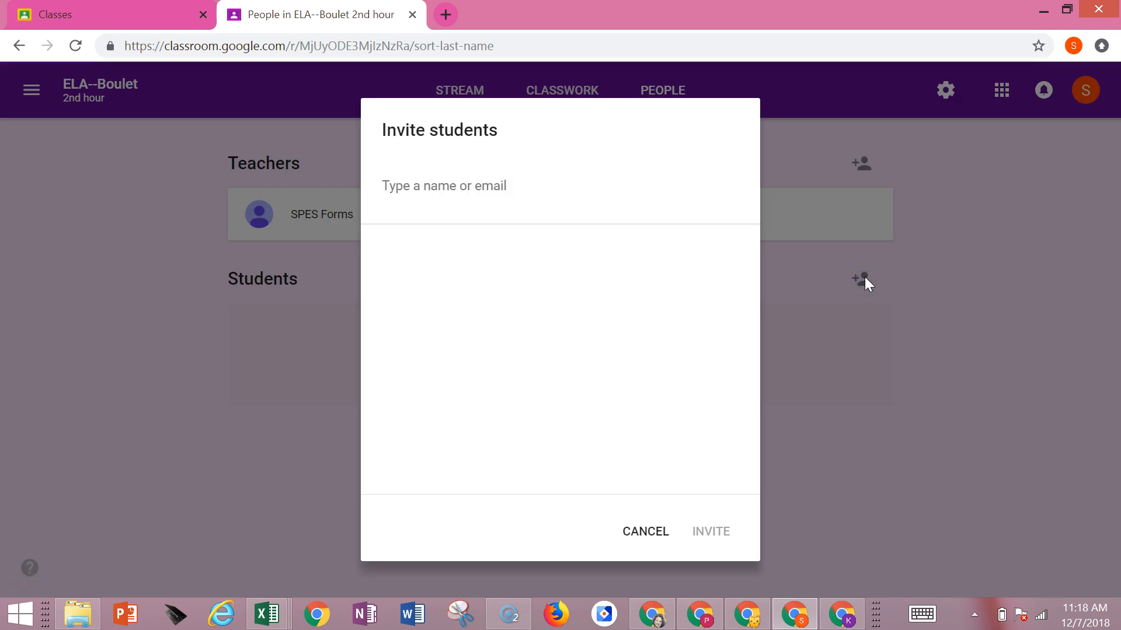
{"action": "type", "text": "ana"}
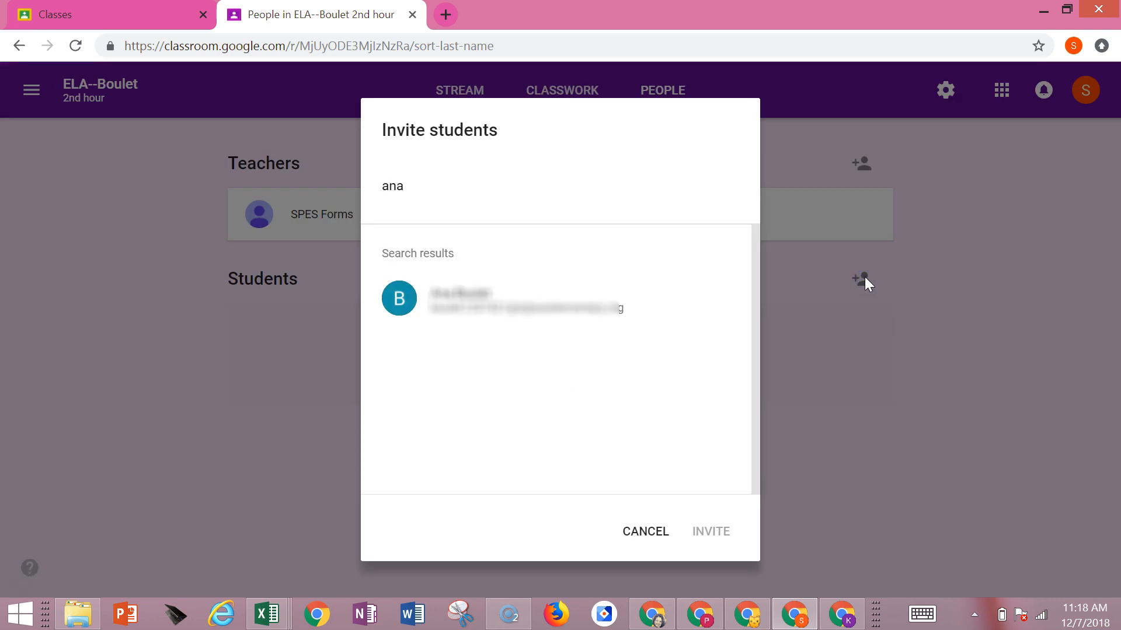
{"action": "left_click", "coordinate": [495, 302]}
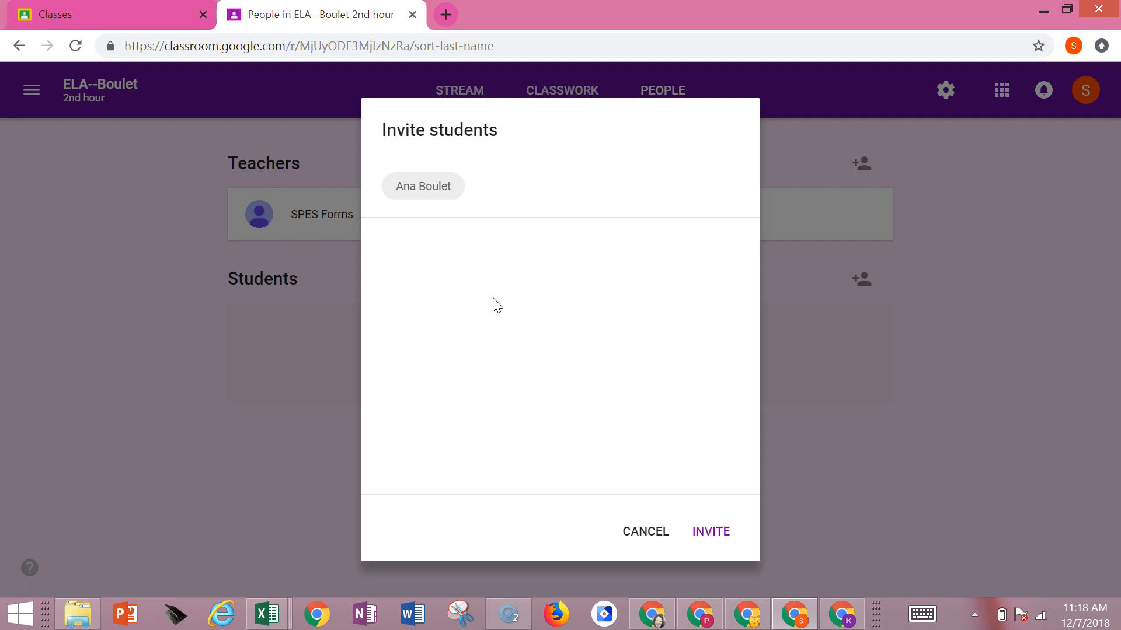
{"action": "left_click", "coordinate": [654, 534]}
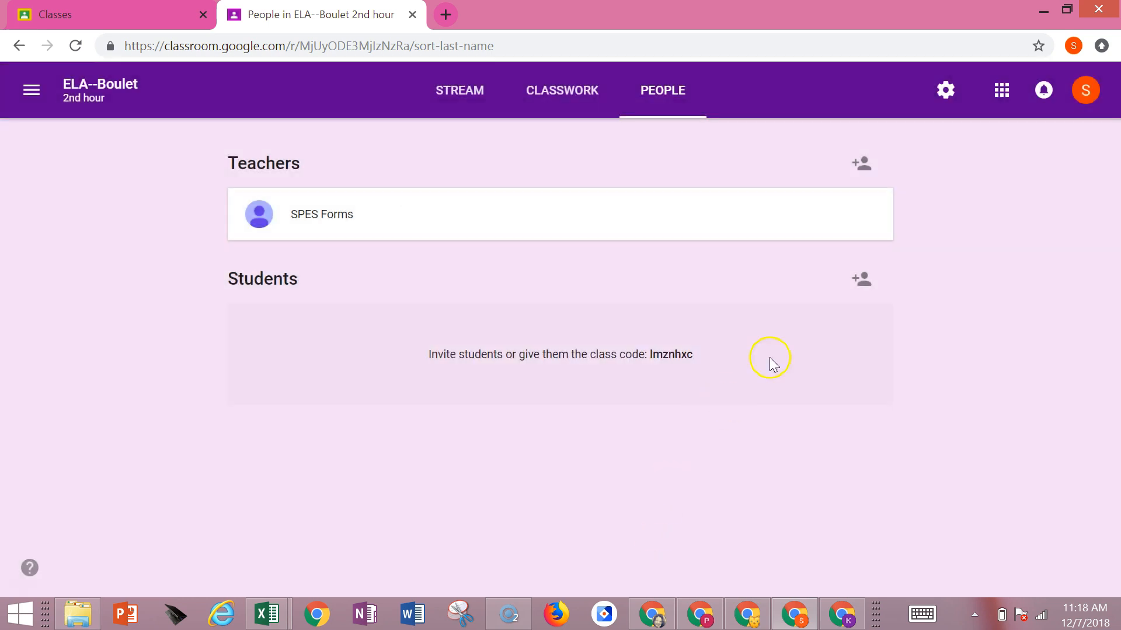
- Open the class settings and display the class code
{"action": "left_click", "coordinate": [945, 90]}
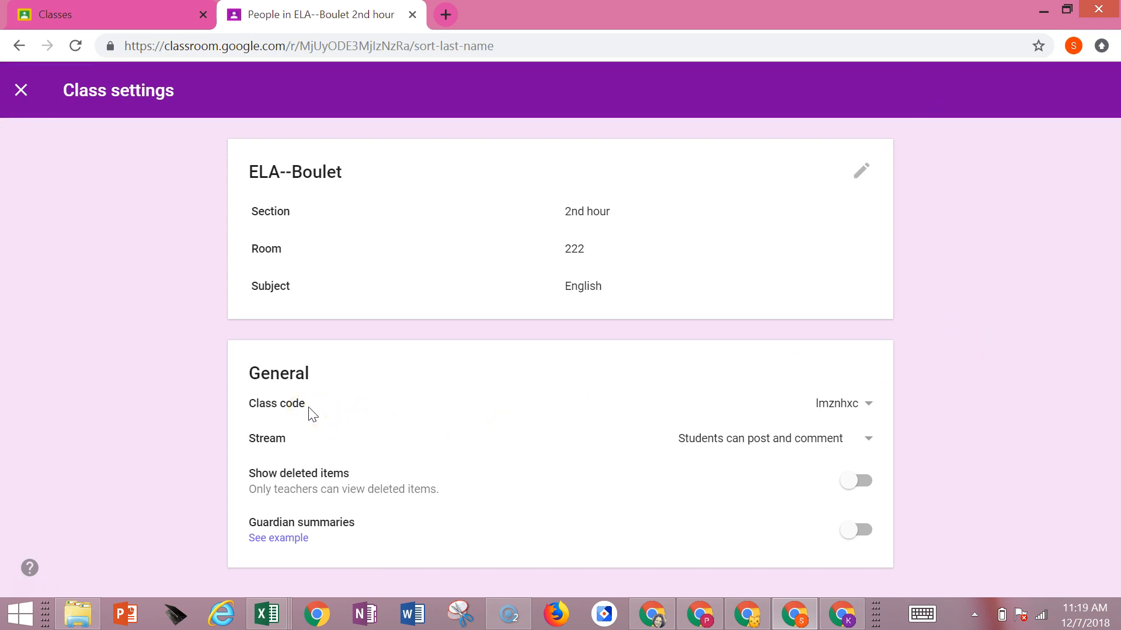
{"action": "left_click", "coordinate": [869, 404]}
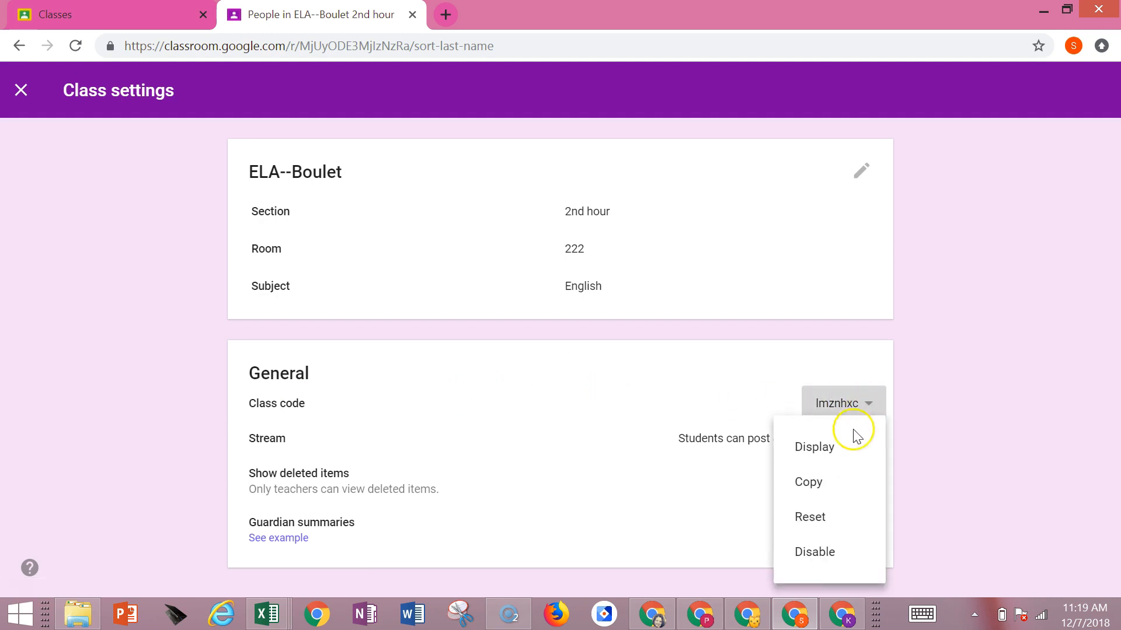
{"action": "left_click", "coordinate": [836, 450]}
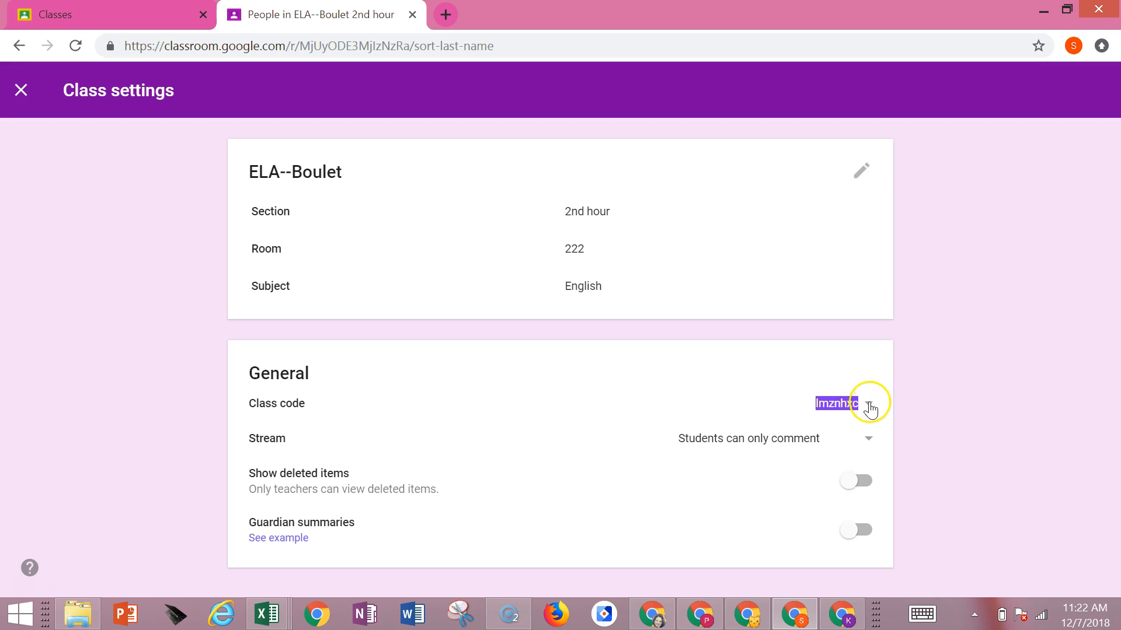
- Reset the class code twice and close the class settings
{"action": "left_click", "coordinate": [869, 404]}
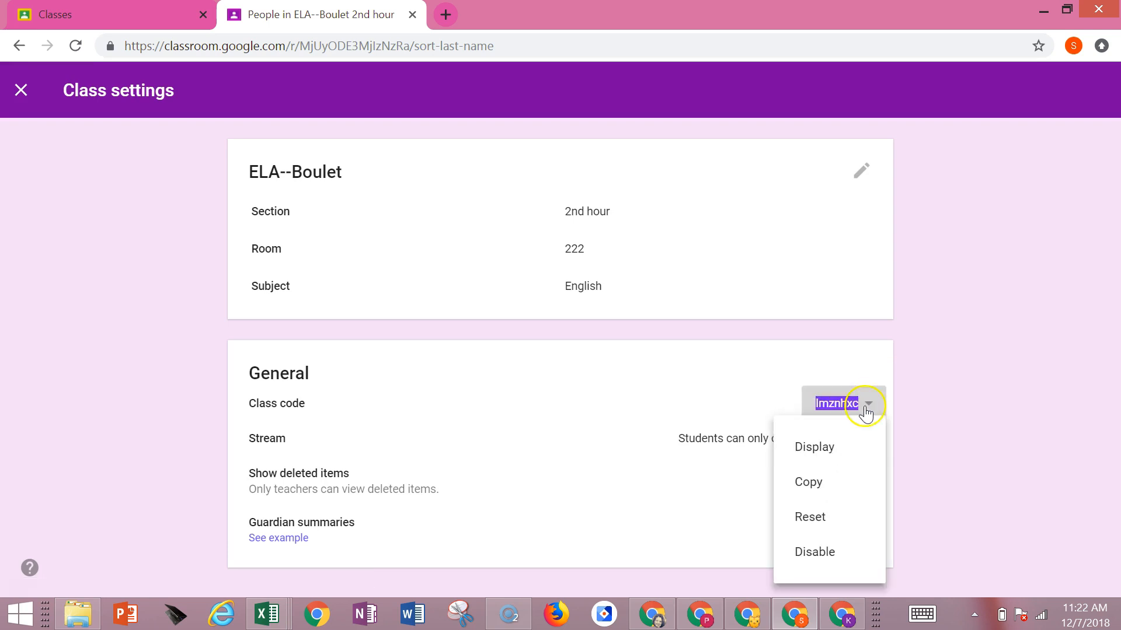
{"action": "left_click", "coordinate": [826, 521]}
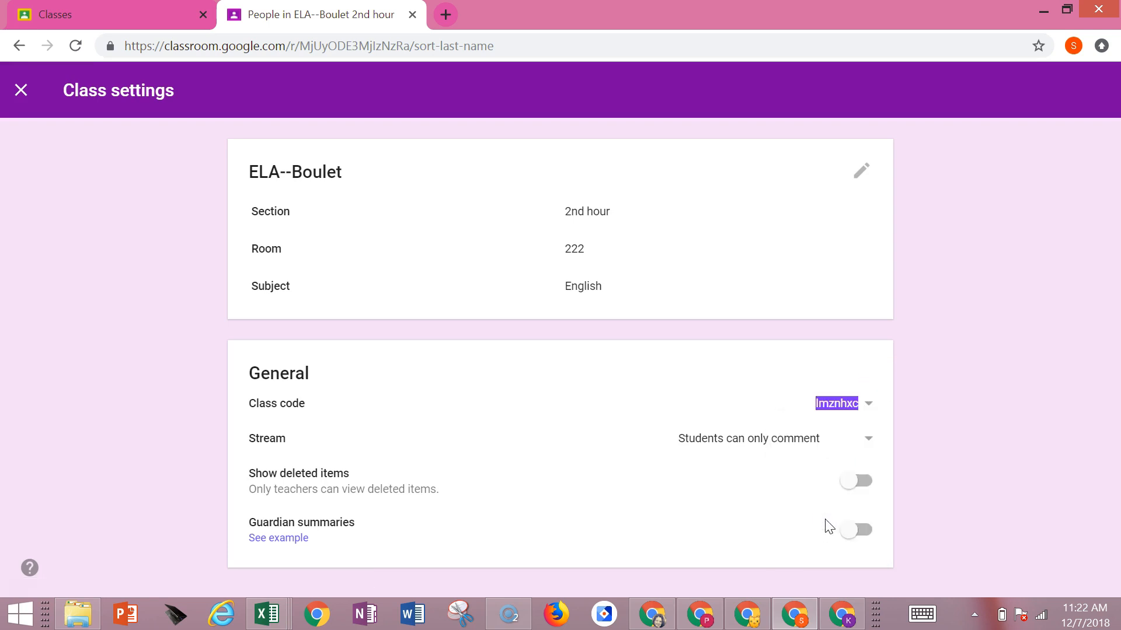
{"action": "left_click", "coordinate": [870, 405]}
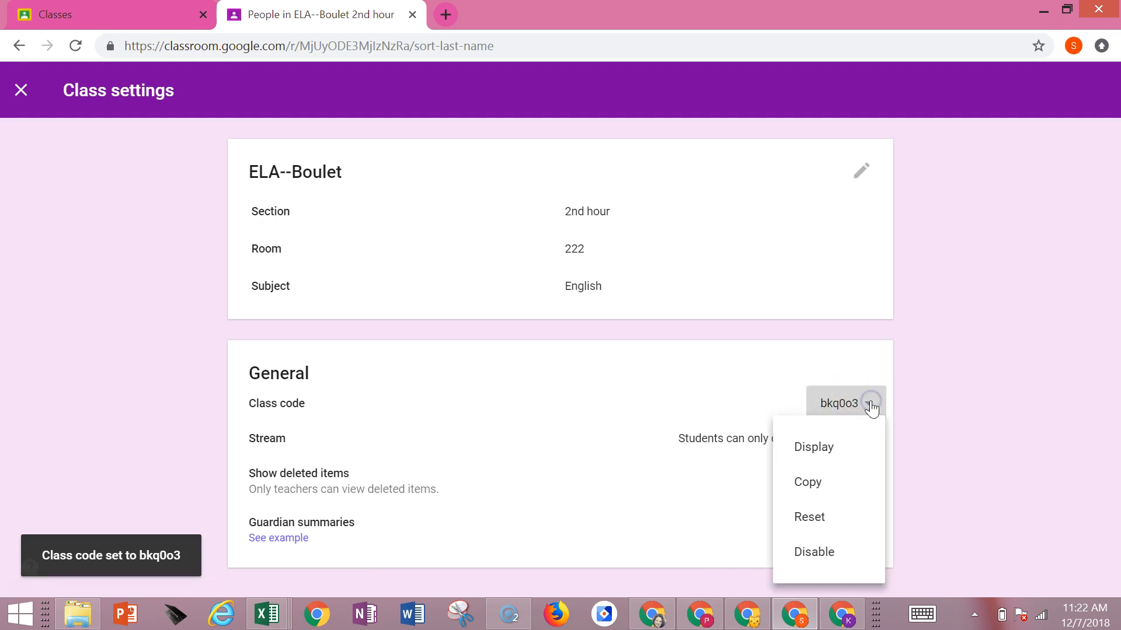
{"action": "left_click", "coordinate": [815, 517]}
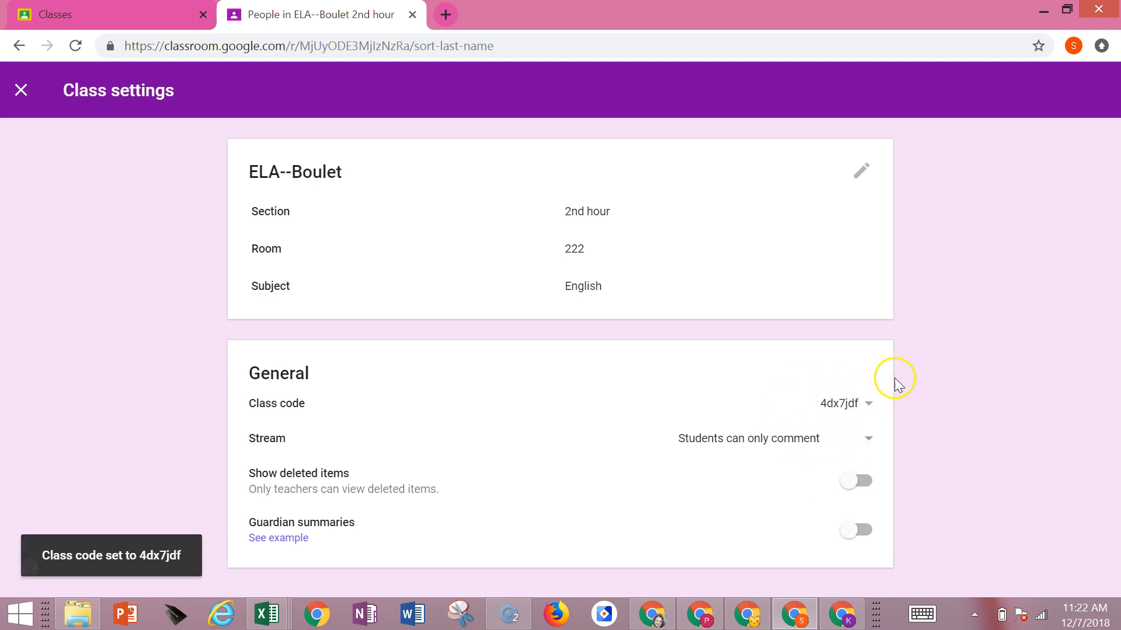
{"action": "left_click", "coordinate": [868, 405]}
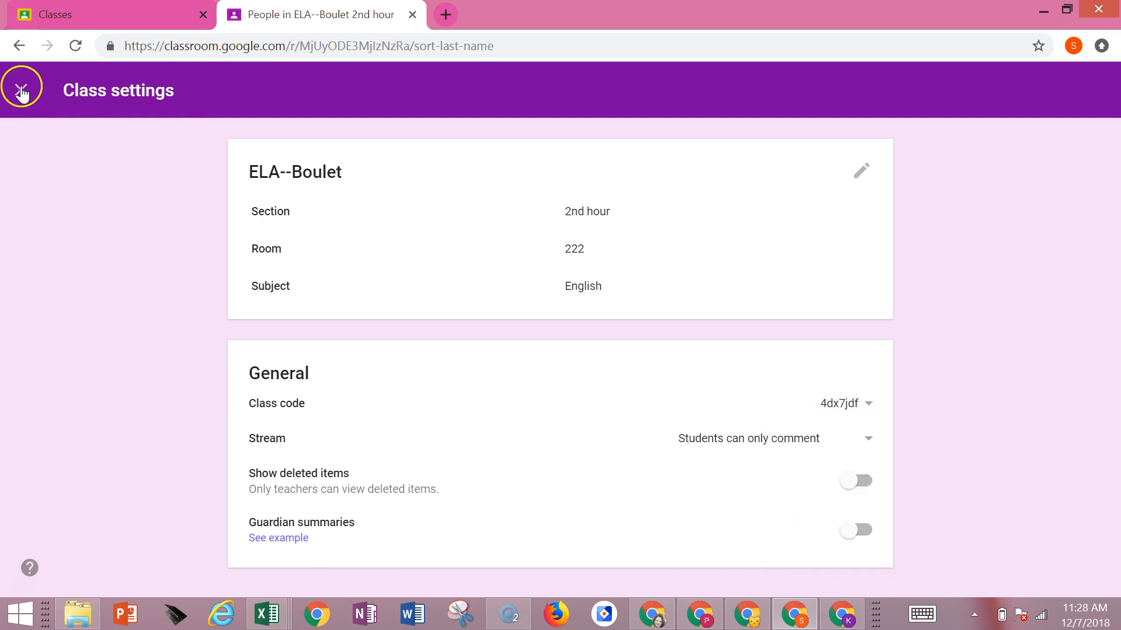
{"action": "left_click", "coordinate": [21, 94]}
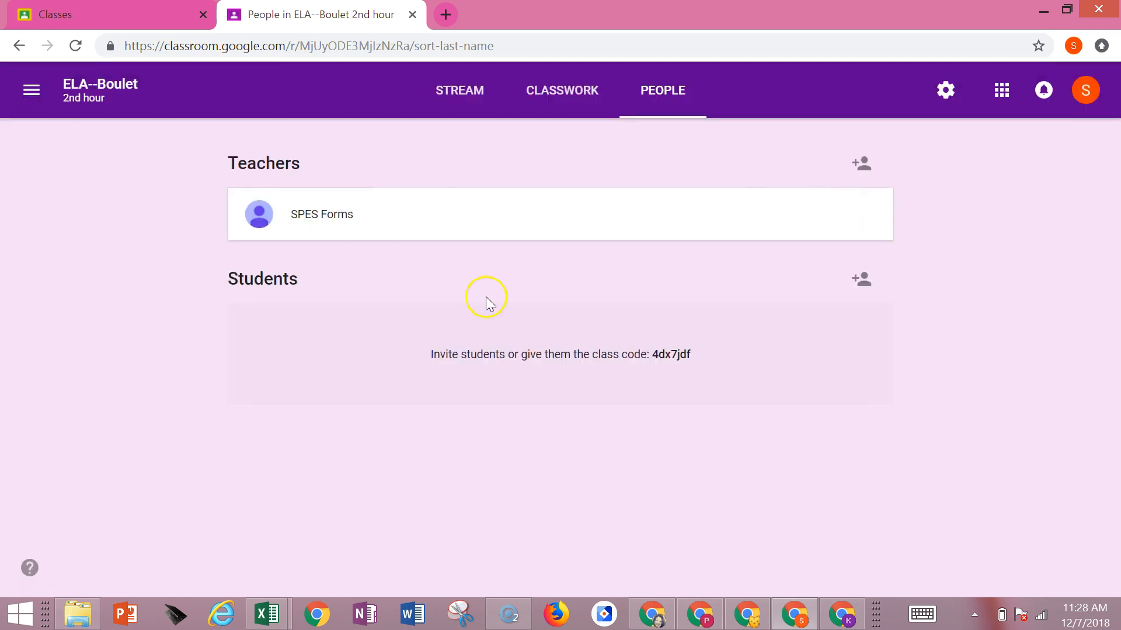
- Visit the Classwork page, dismissing its quiz assignments notice, and return to the Stream to view the class's About details
{"action": "left_click", "coordinate": [552, 90]}
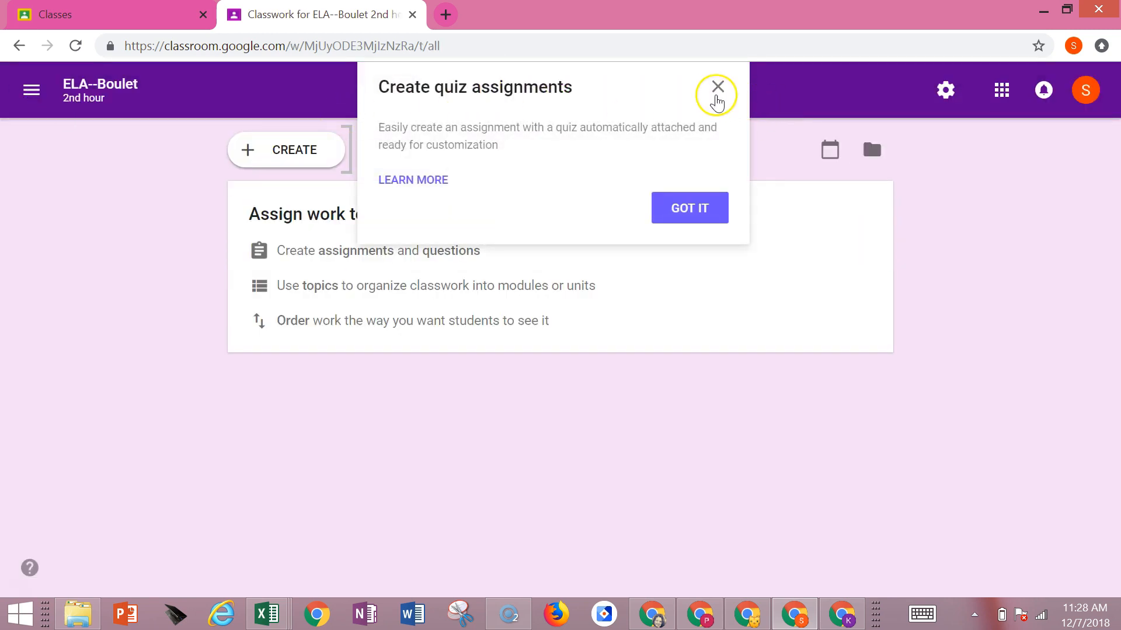
{"action": "left_click", "coordinate": [716, 87]}
{"action": "left_click", "coordinate": [466, 92]}
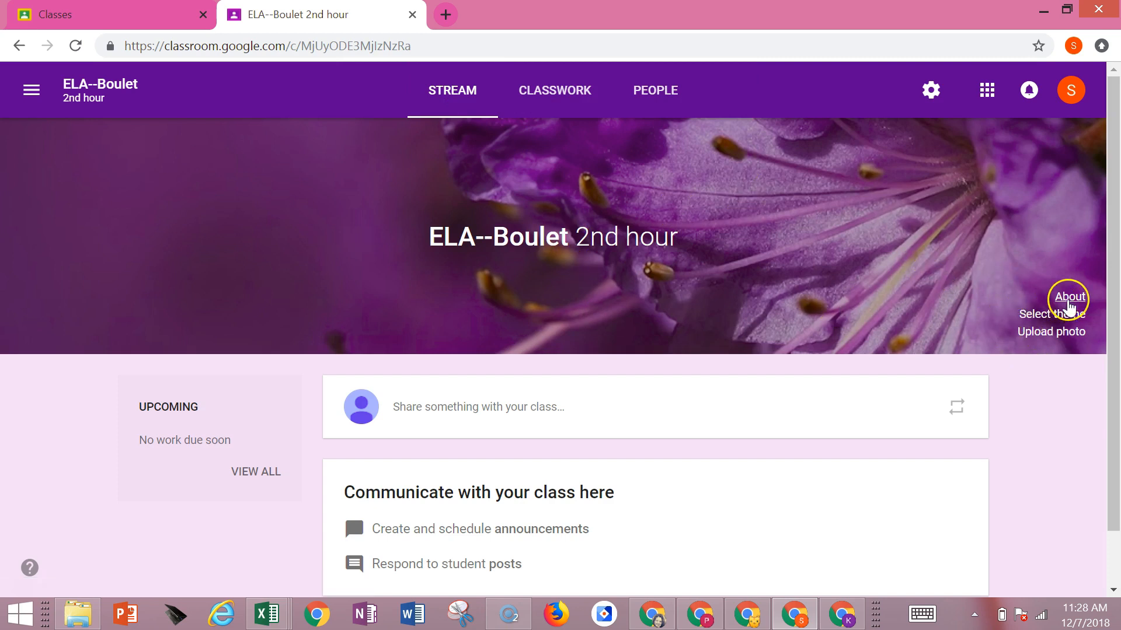
{"action": "left_click", "coordinate": [1071, 298]}
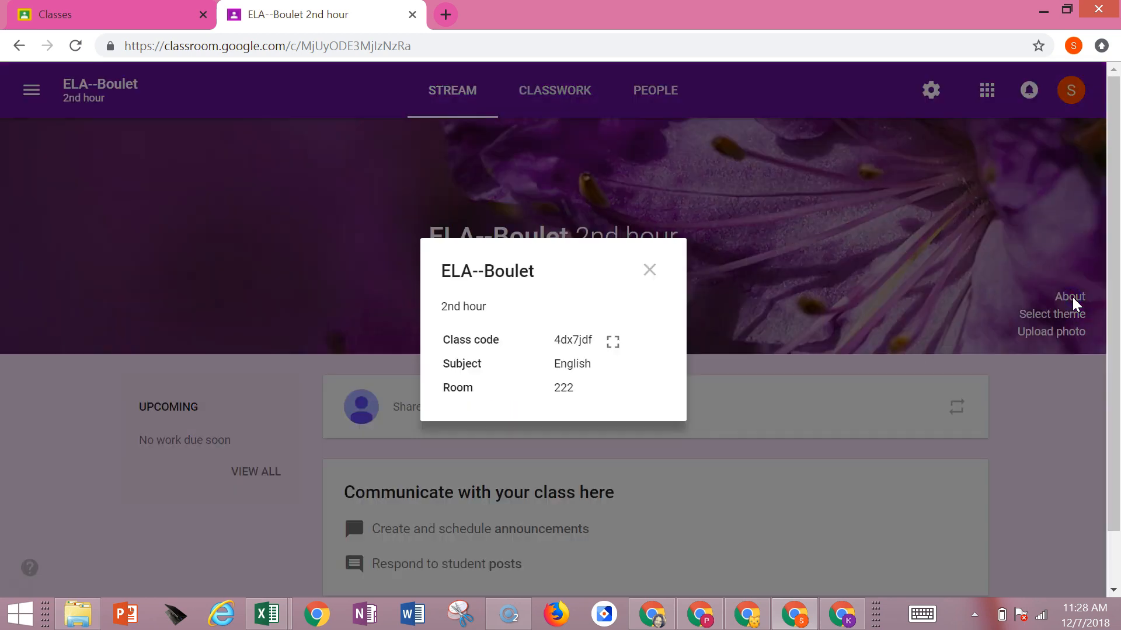